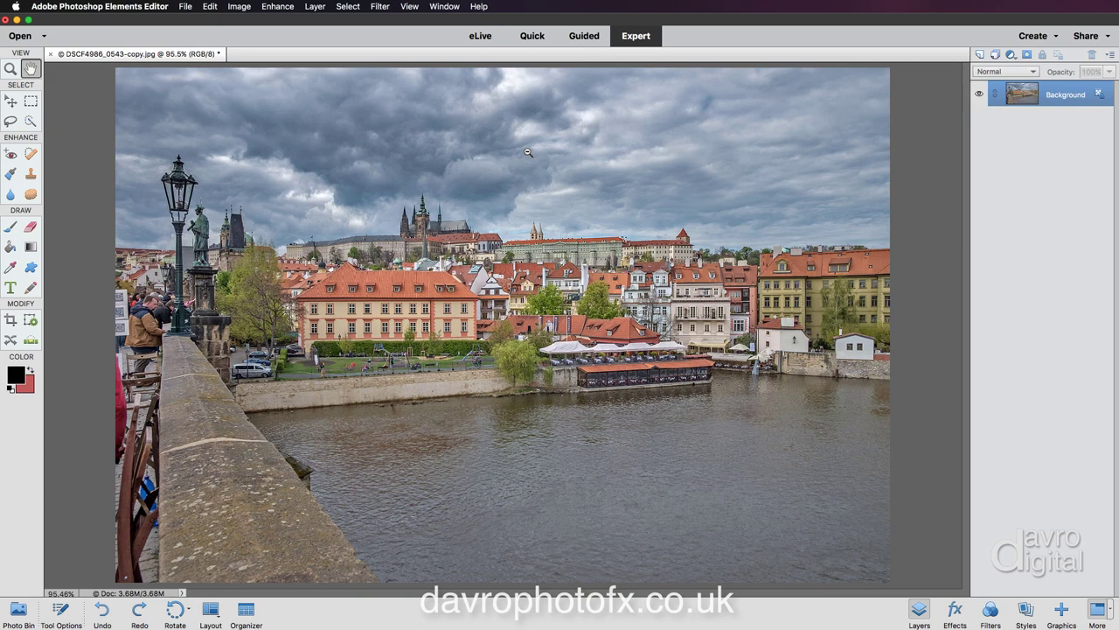
# - Duplicate the Background photo onto Layer 1 and reset the colours to default black and white
pyautogui.click(526, 153)
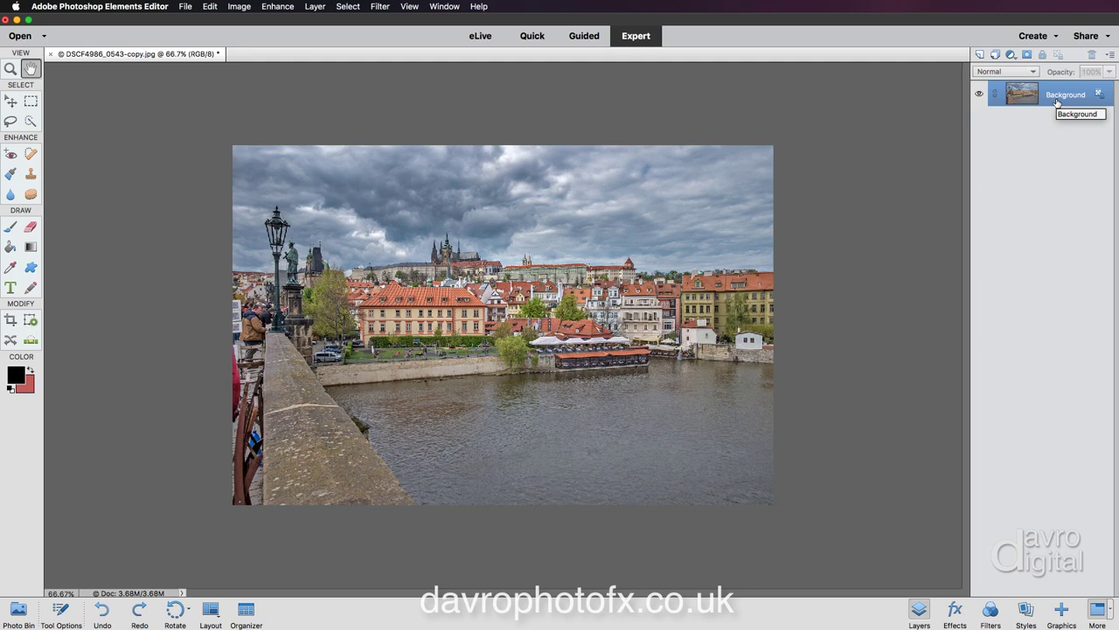
pyautogui.press('super+j')
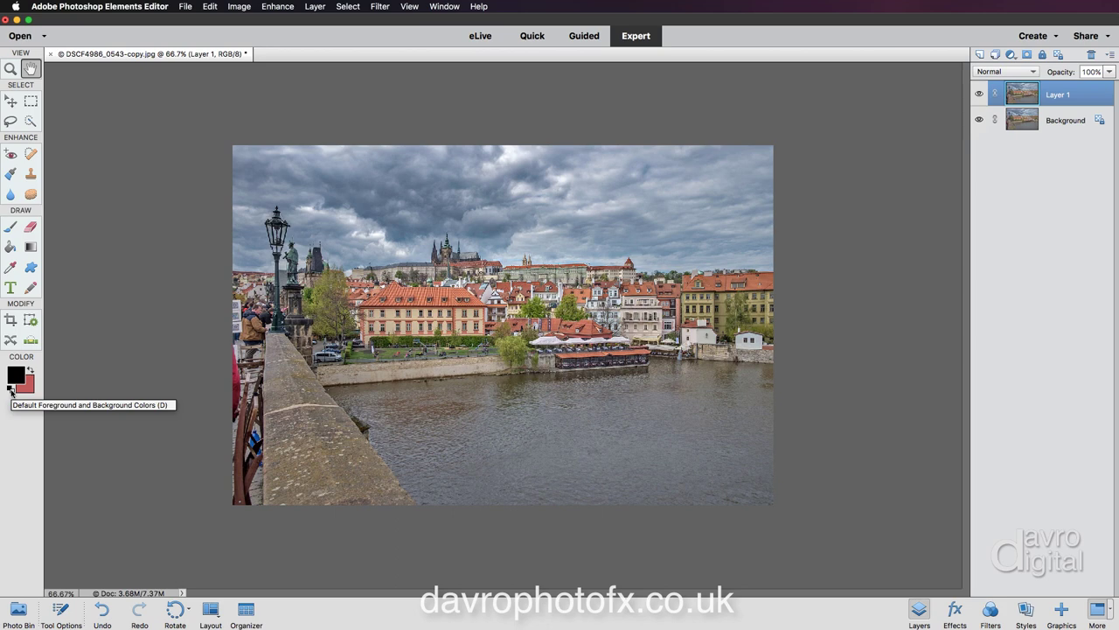
pyautogui.press('d')
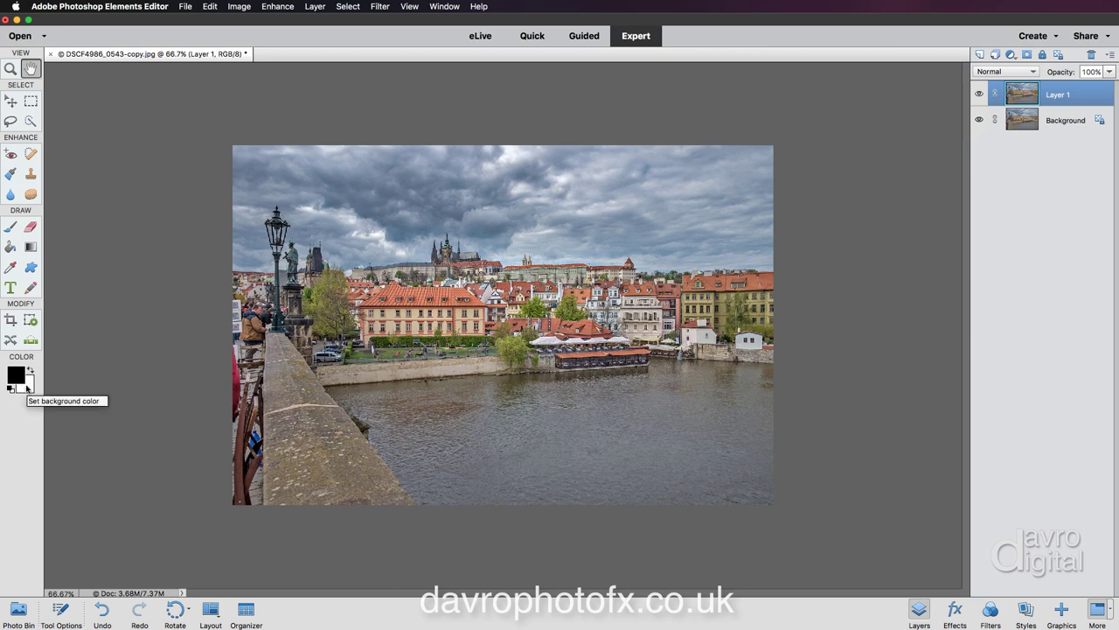
pyautogui.click(10, 319)
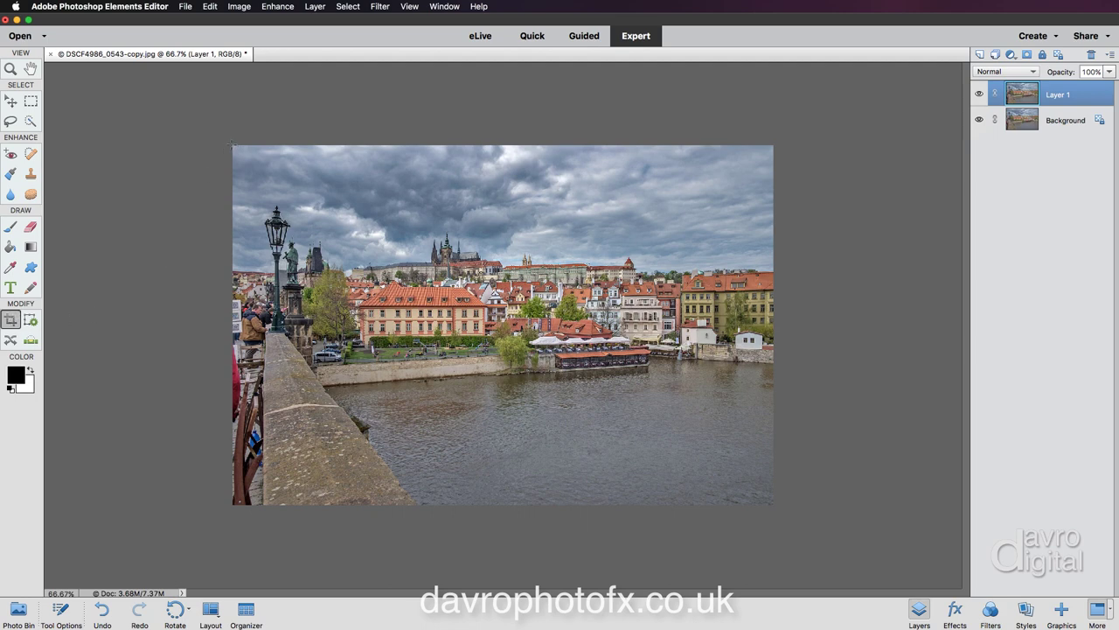
# - Crop outward past all four photo edges to enlarge the canvas to 4.75M with a white border
pyautogui.moveTo(231, 145); pyautogui.dragTo(775, 512)
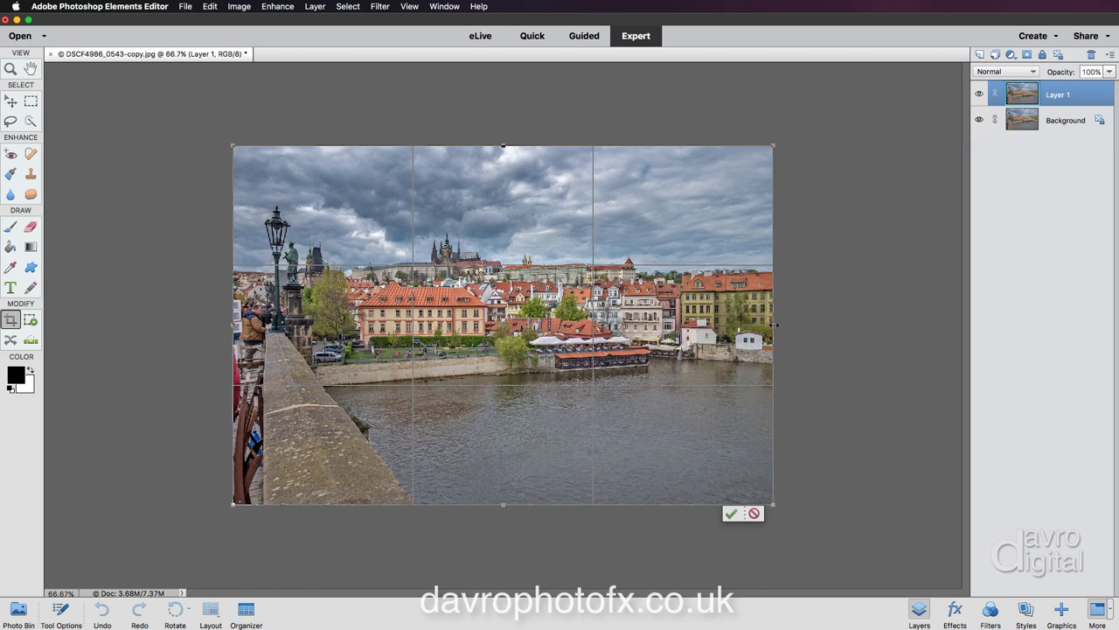
pyautogui.moveTo(775, 325); pyautogui.dragTo(800, 327)
pyautogui.scroll(-3, 800, 327)
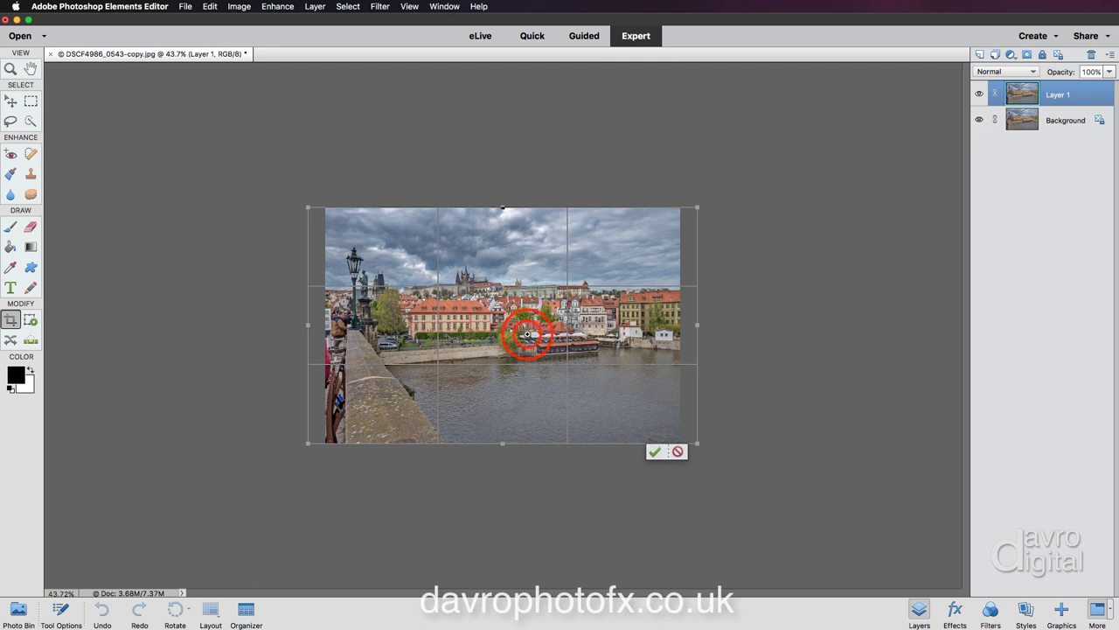
pyautogui.scroll(1, 527, 334)
pyautogui.scroll(1, 528, 334)
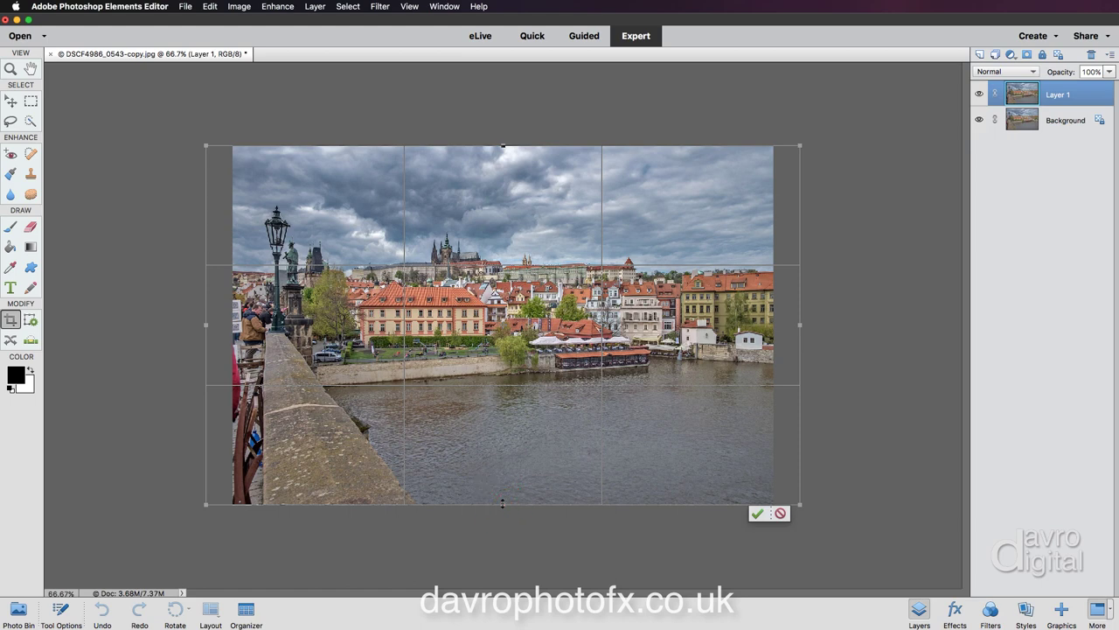
pyautogui.moveTo(501, 504); pyautogui.dragTo(501, 532)
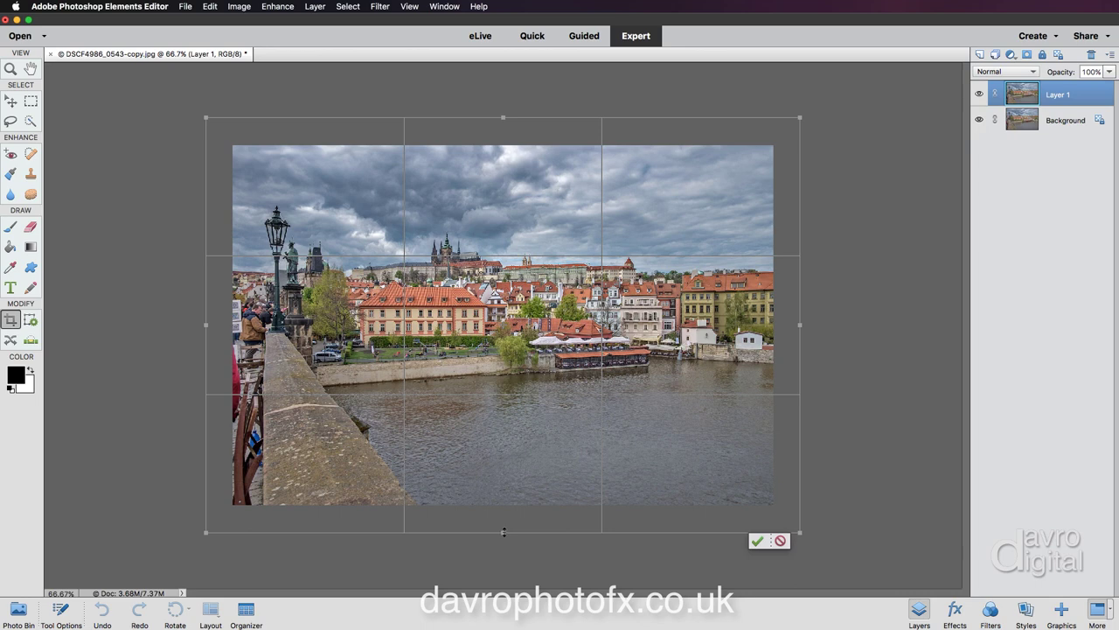
pyautogui.moveTo(503, 531); pyautogui.dragTo(502, 539)
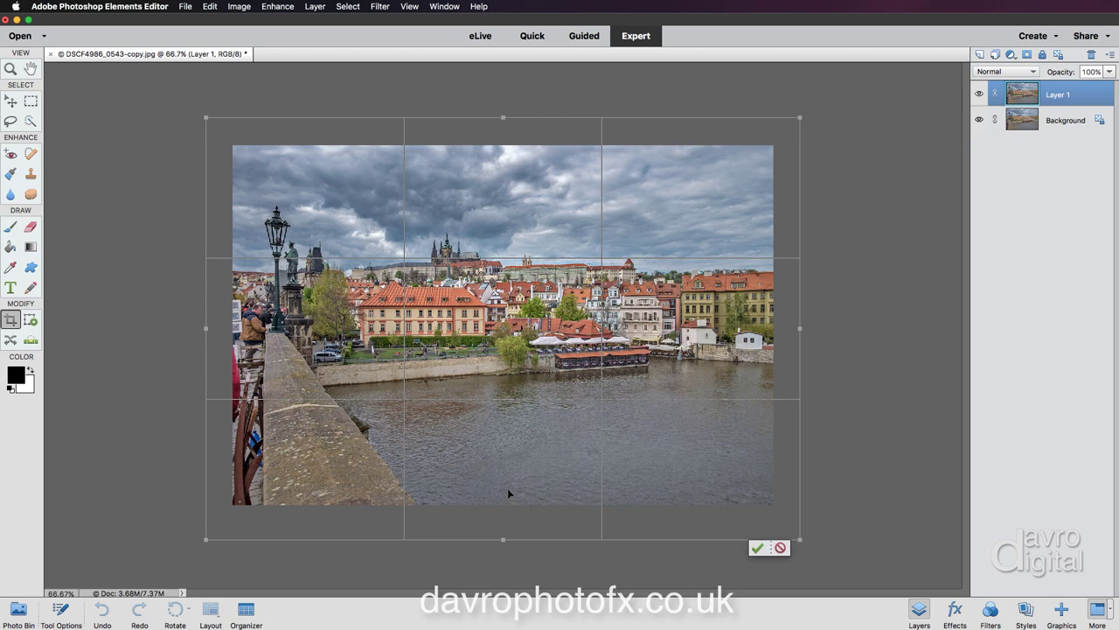
pyautogui.press('Return')
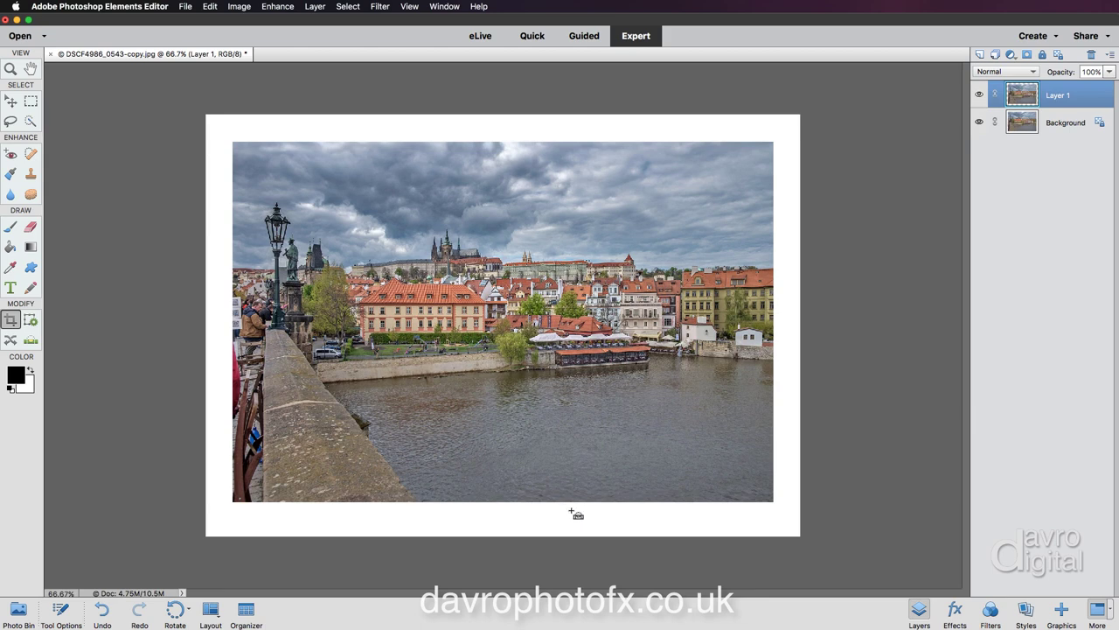
pyautogui.hotkey('ctrl', '0')
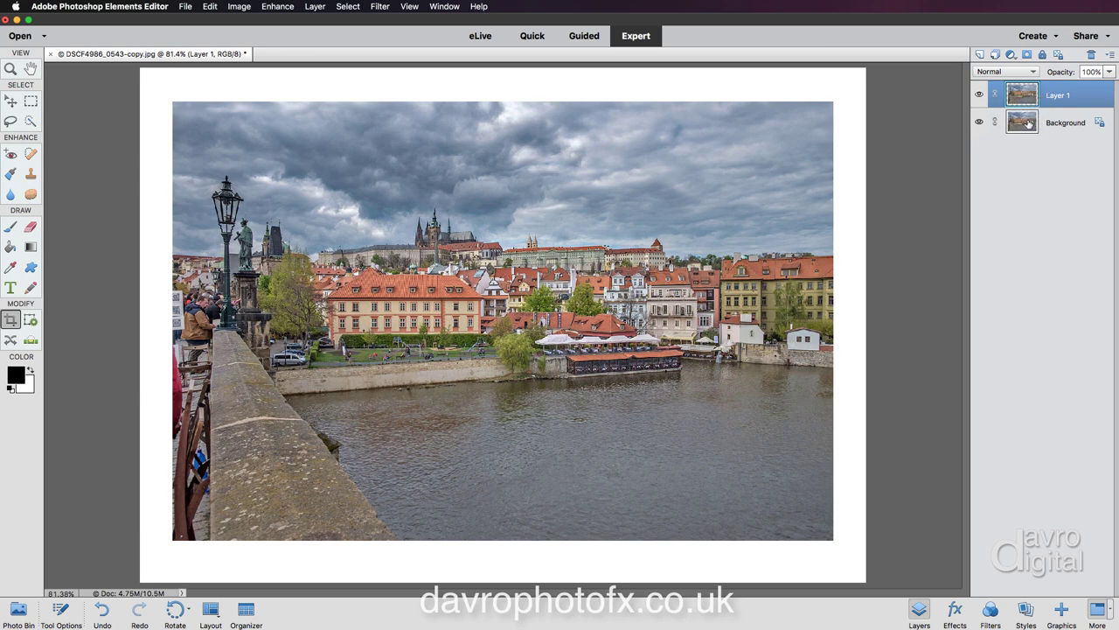
pyautogui.click(980, 124)
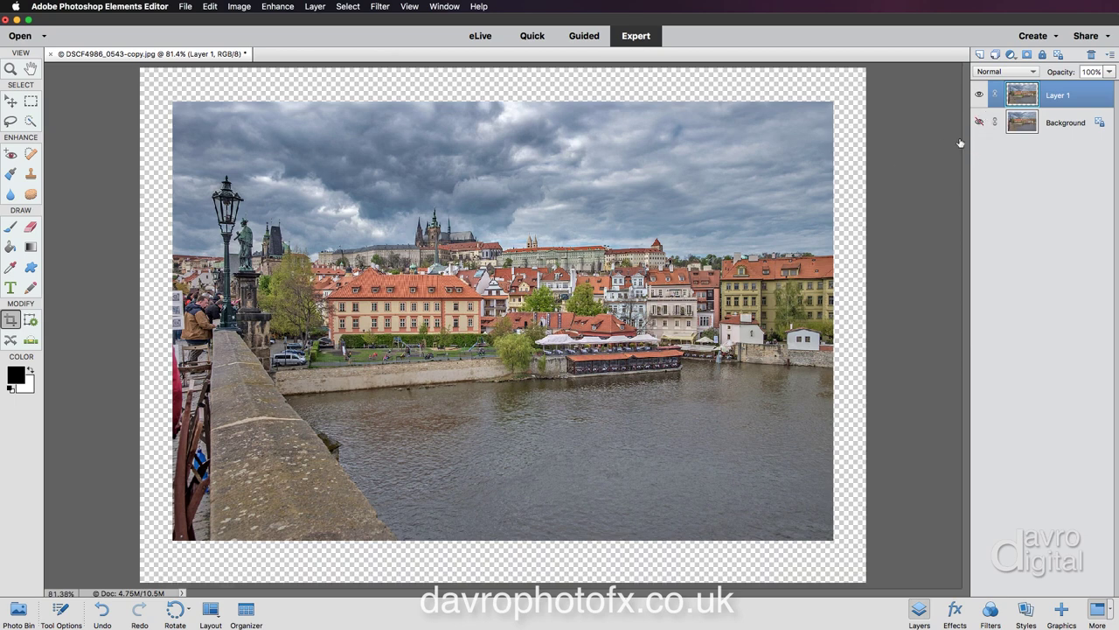
pyautogui.click(979, 123)
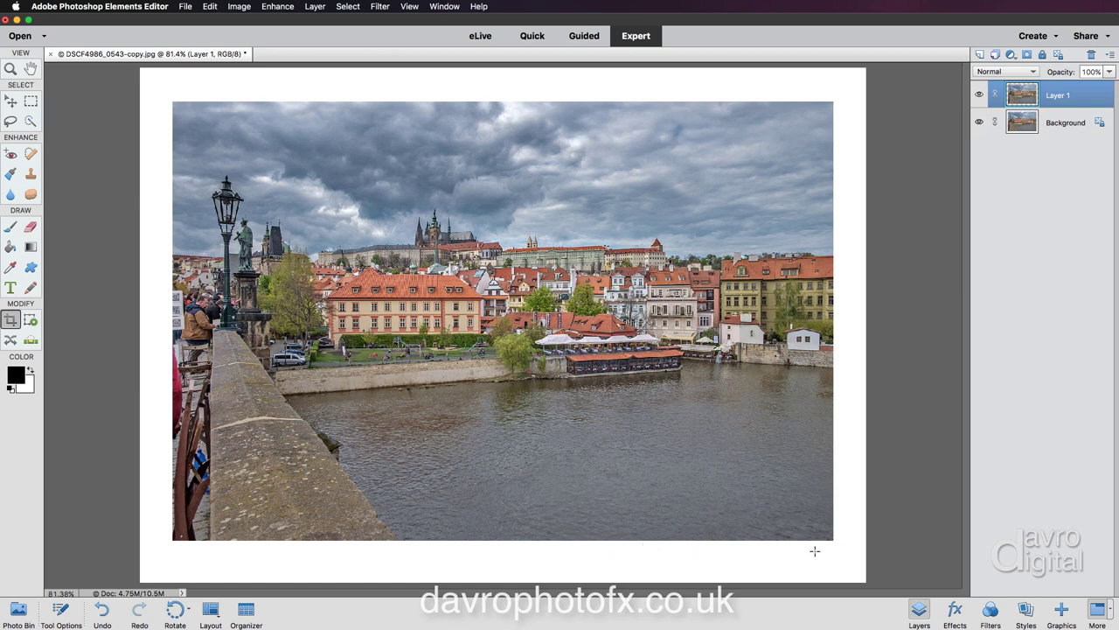
# - Apply the Low style from the Drop Shadows category to Layer 1
pyautogui.click(1025, 610)
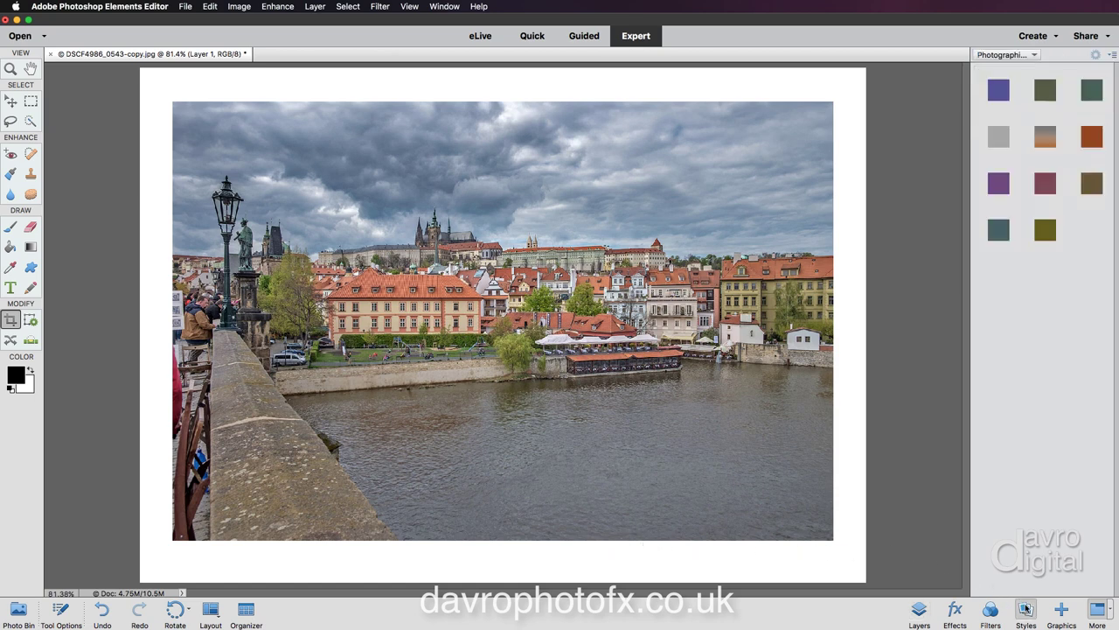
pyautogui.click(1002, 56)
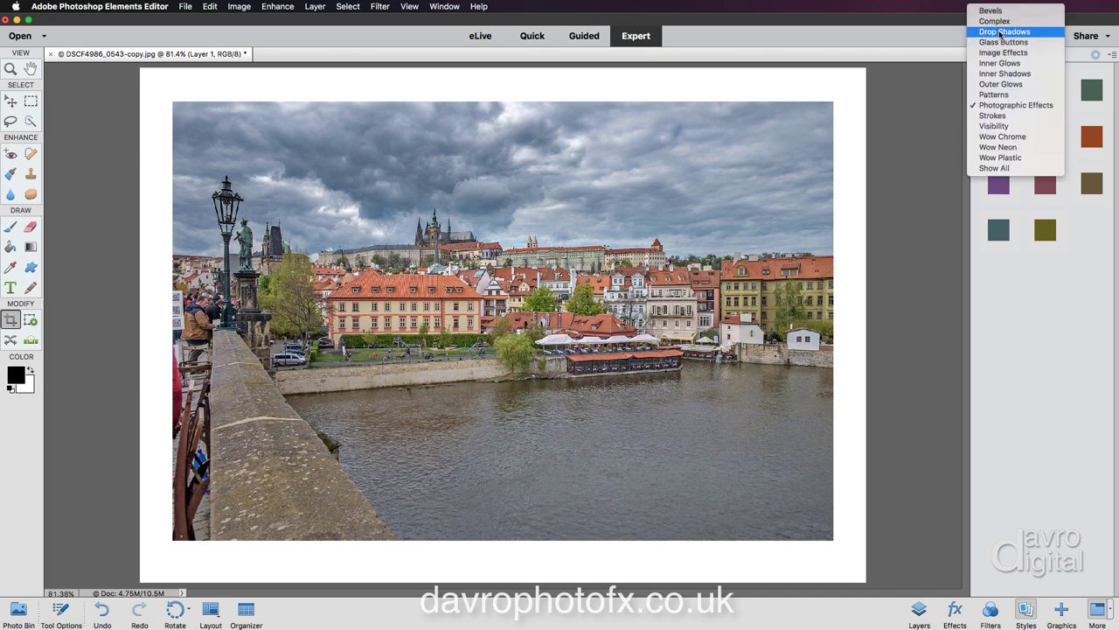
pyautogui.click(999, 35)
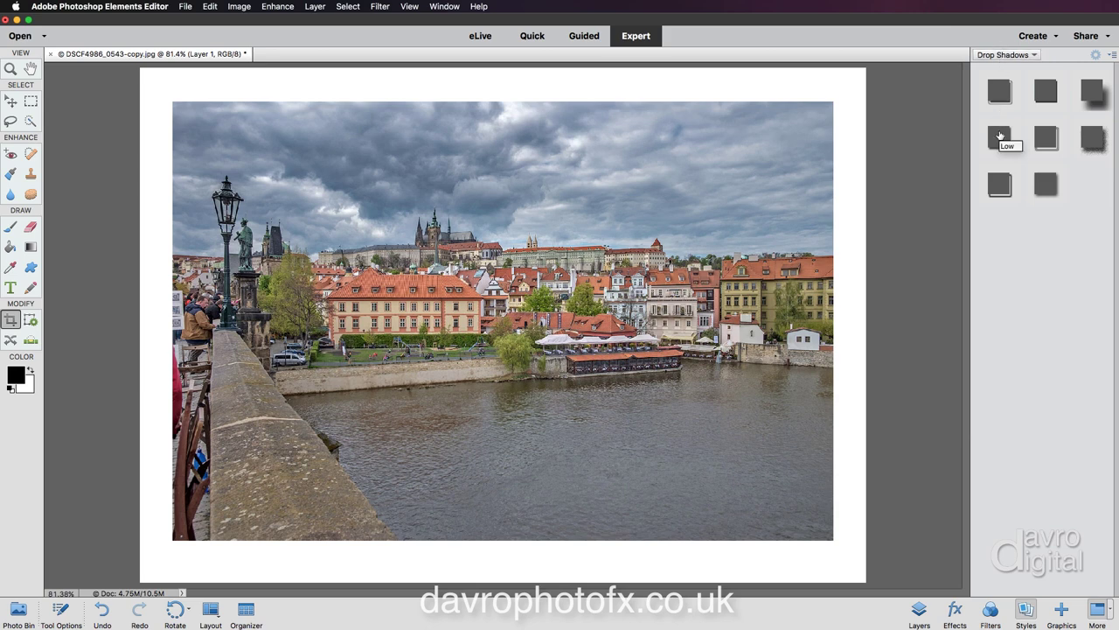
pyautogui.click(1000, 135)
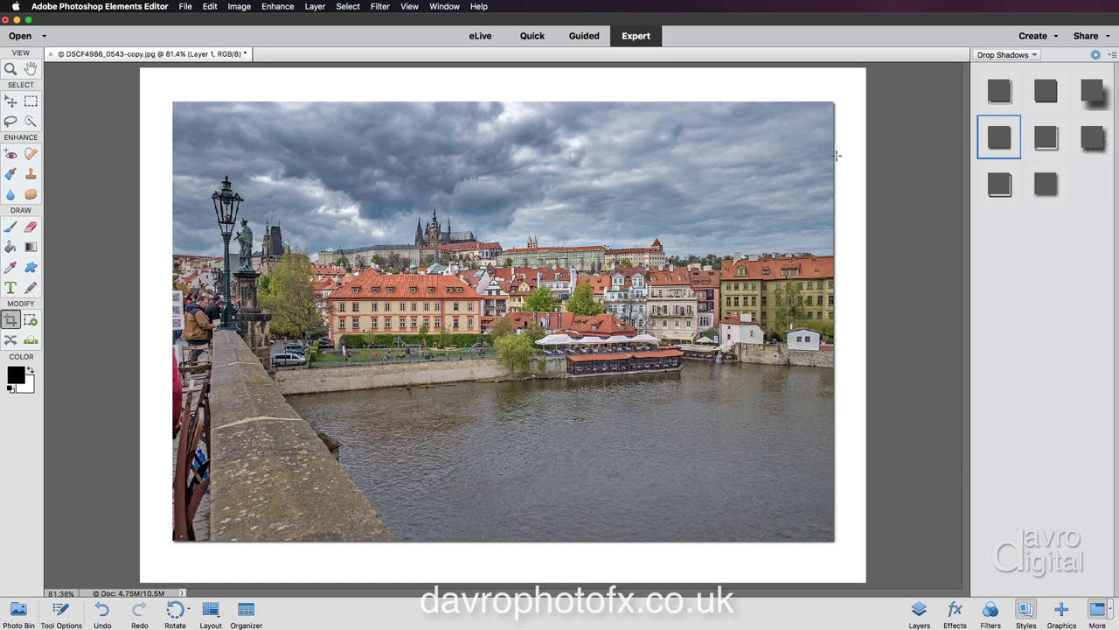
pyautogui.click(918, 609)
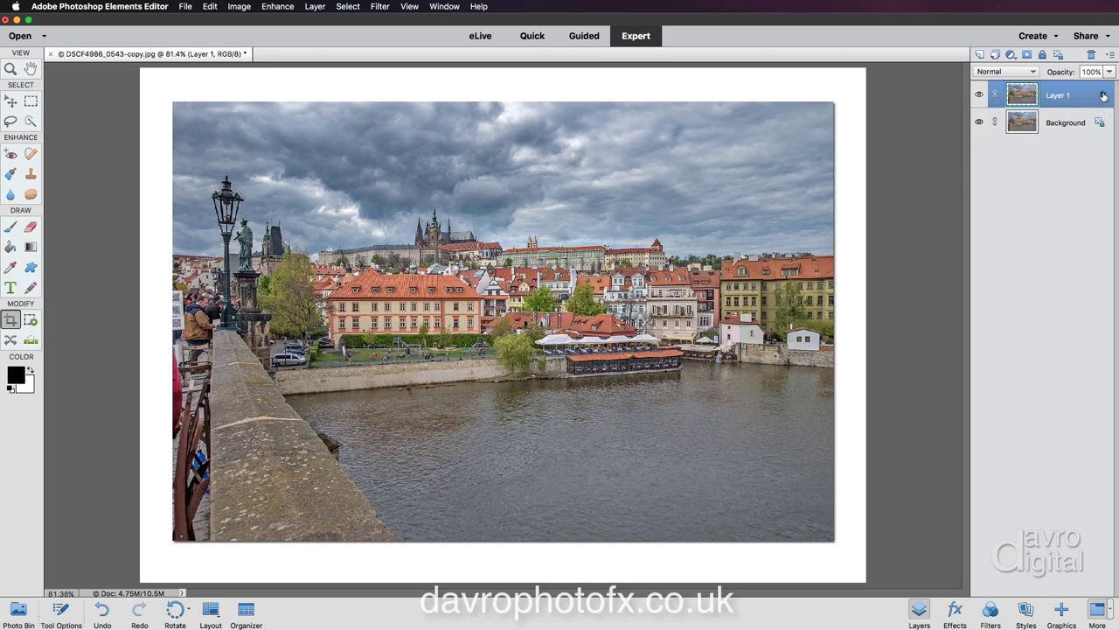
# - Set Layer 1's drop shadow to 51 px size, 7 px distance and an 81° lighting angle
pyautogui.doubleClick(1104, 95)
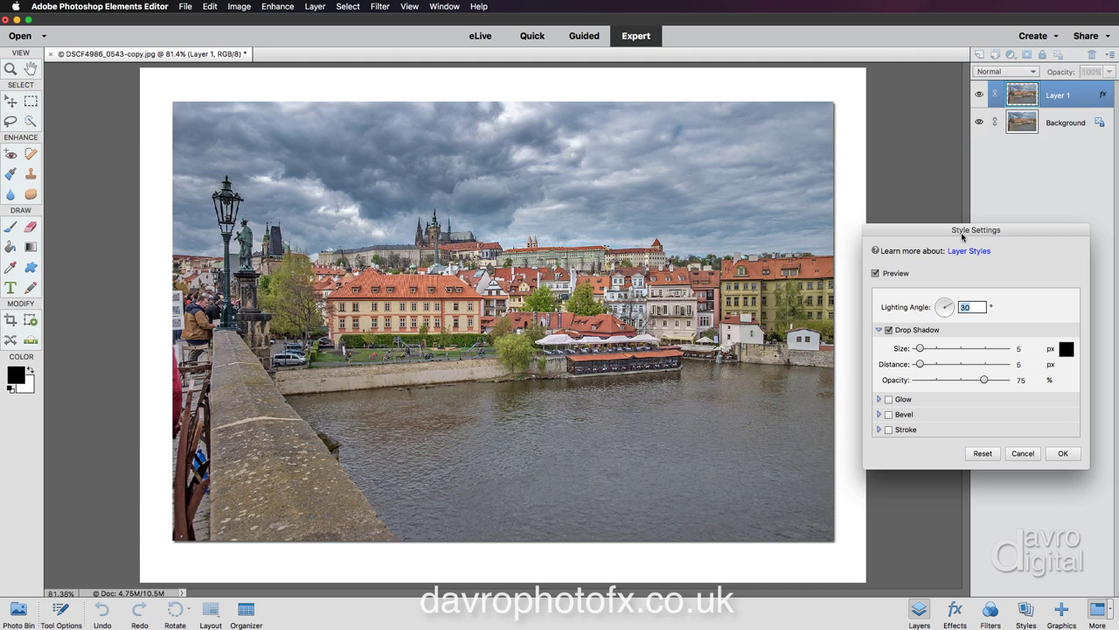
pyautogui.moveTo(919, 348); pyautogui.dragTo(916, 348)
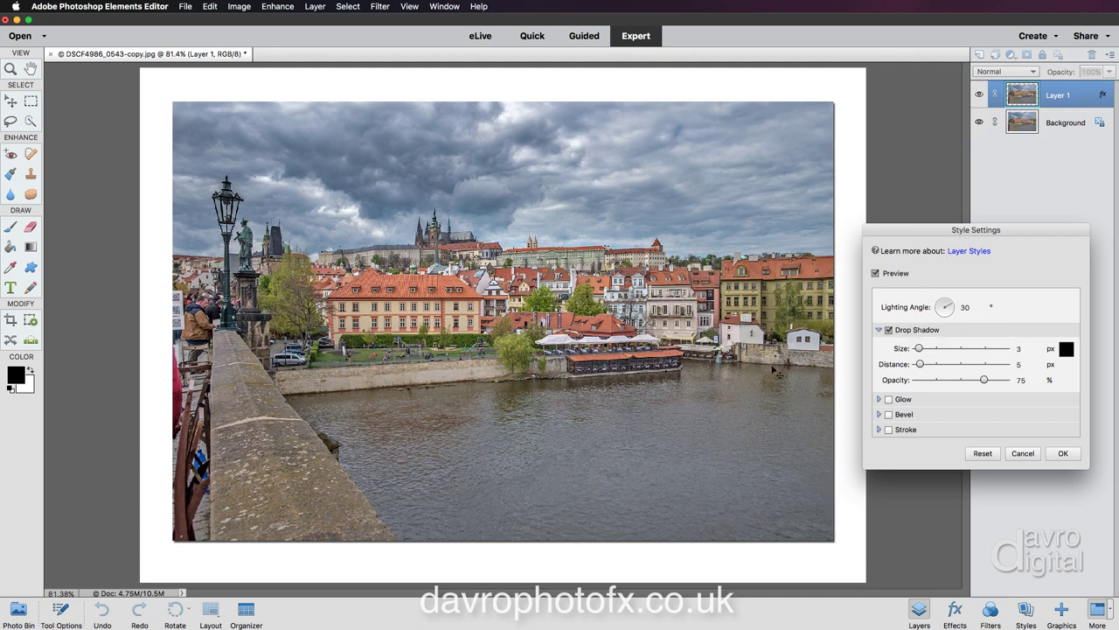
pyautogui.moveTo(673, 322)
pyautogui.mouseDown()
pyautogui.moveTo(664, 335)
pyautogui.moveTo(687, 339)
pyautogui.moveTo(661, 337)
pyautogui.moveTo(655, 327)
pyautogui.moveTo(677, 323)
pyautogui.mouseUp()
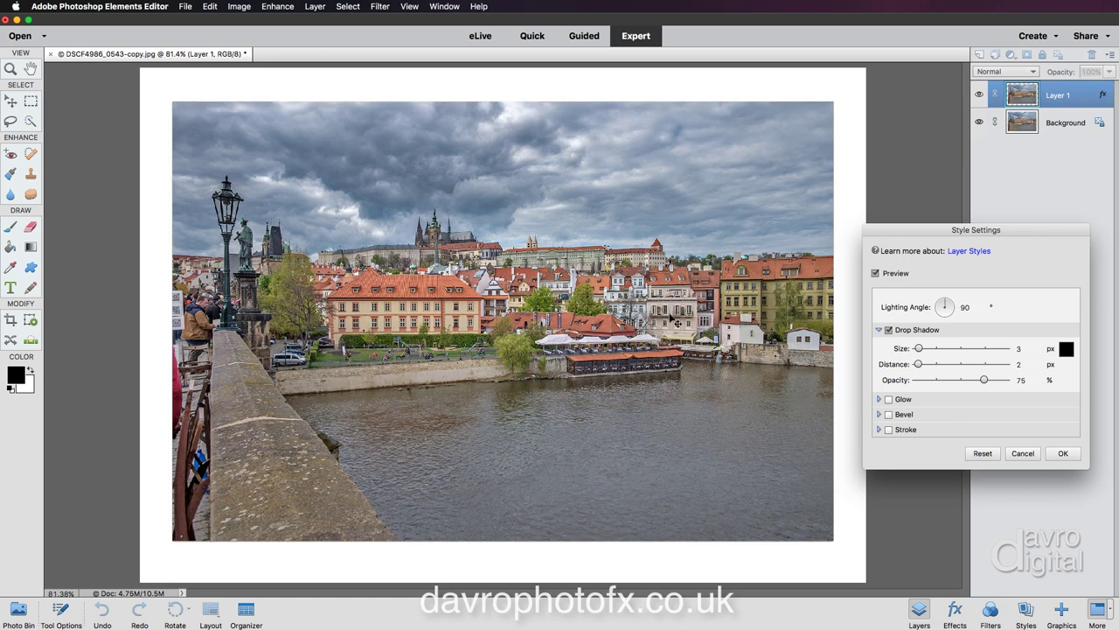
pyautogui.moveTo(918, 348); pyautogui.dragTo(932, 350)
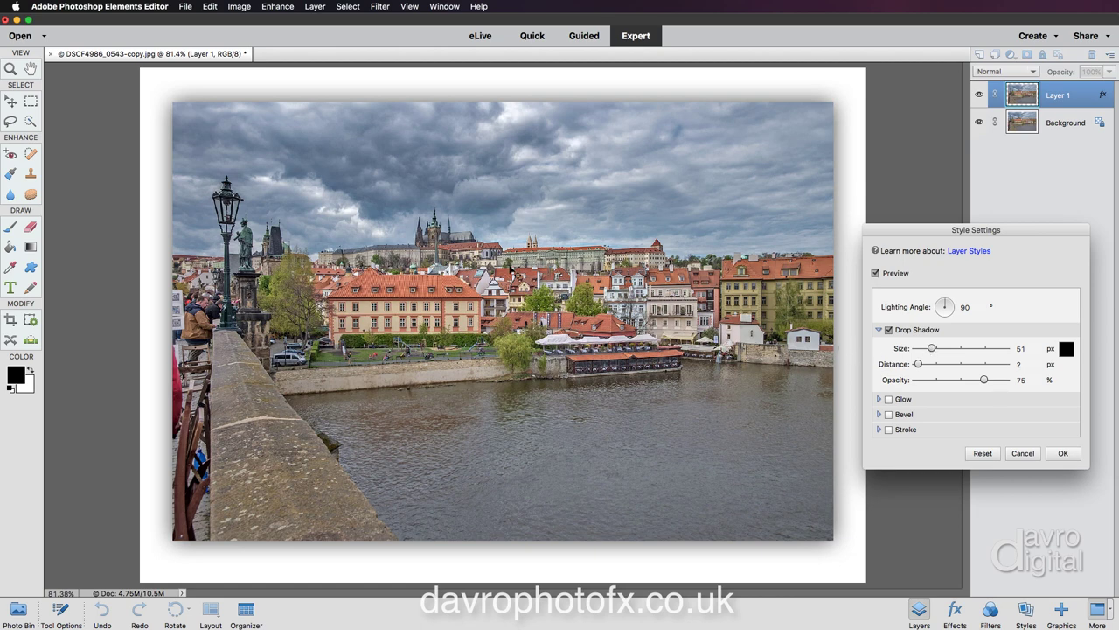
pyautogui.moveTo(508, 267); pyautogui.dragTo(509, 270)
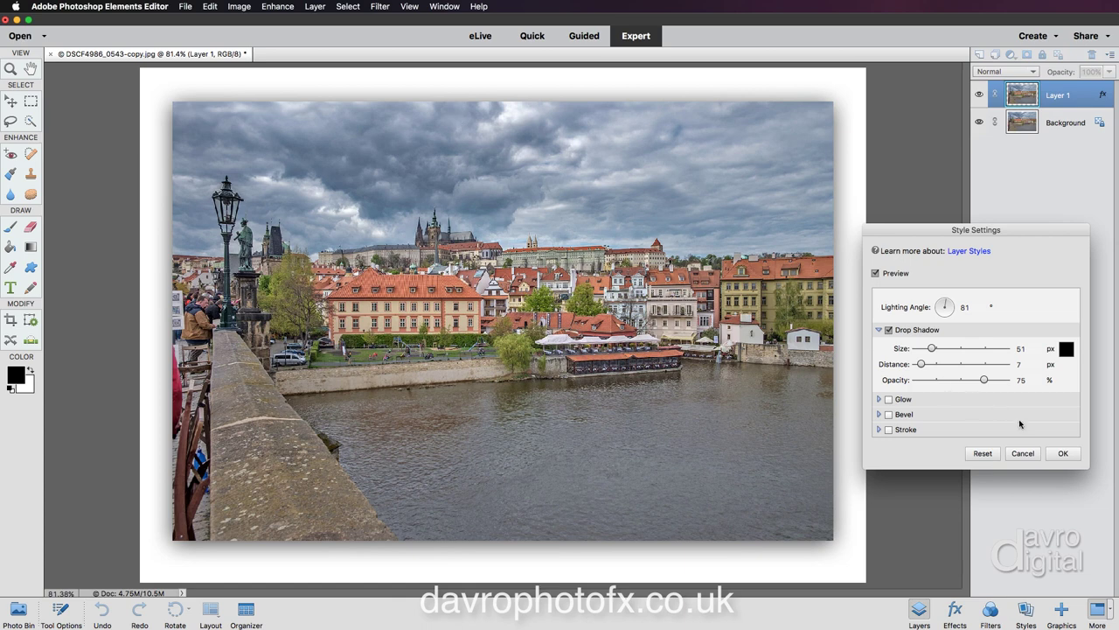
pyautogui.click(1064, 454)
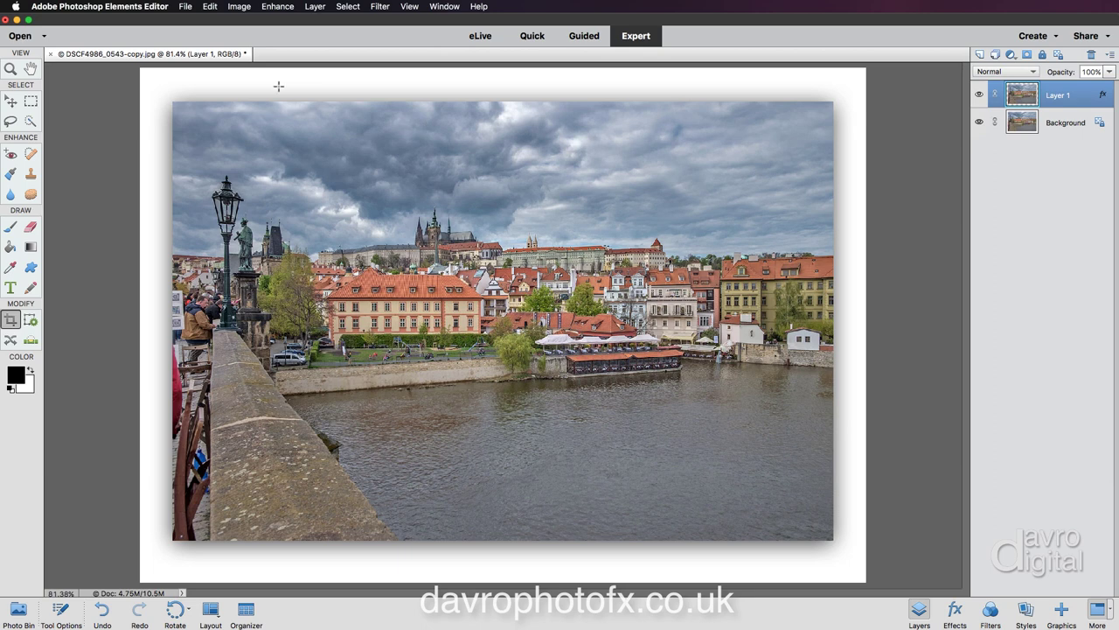
# - Stroke the photo's inside edge with a 4 px light-grey (f2f1f1) outline at 100% opacity
pyautogui.click(210, 7)
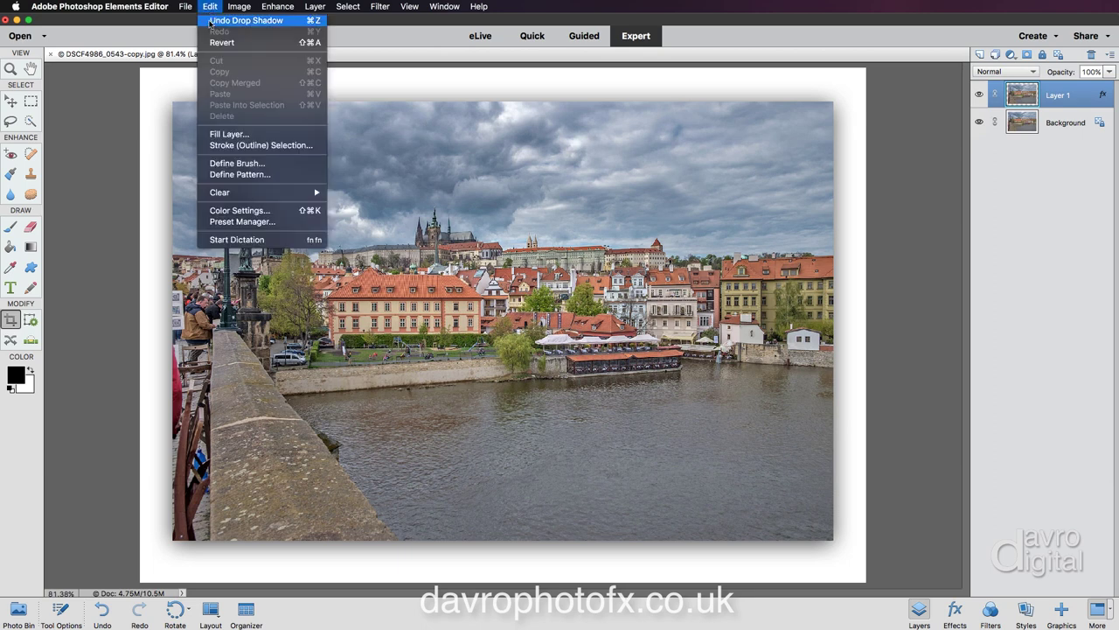
pyautogui.click(216, 145)
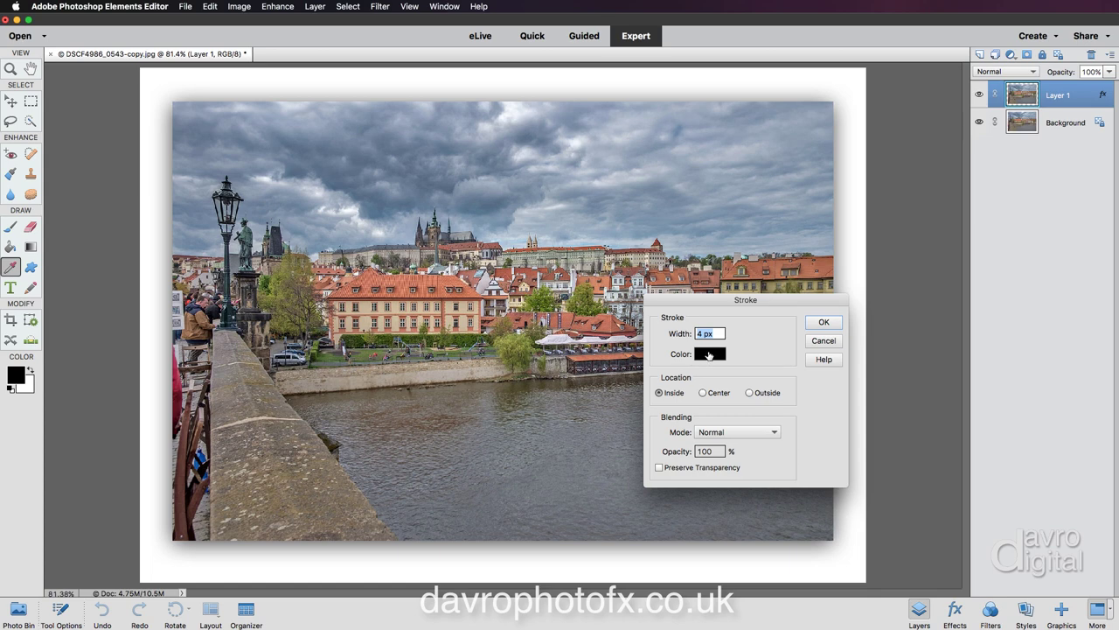
pyautogui.click(709, 354)
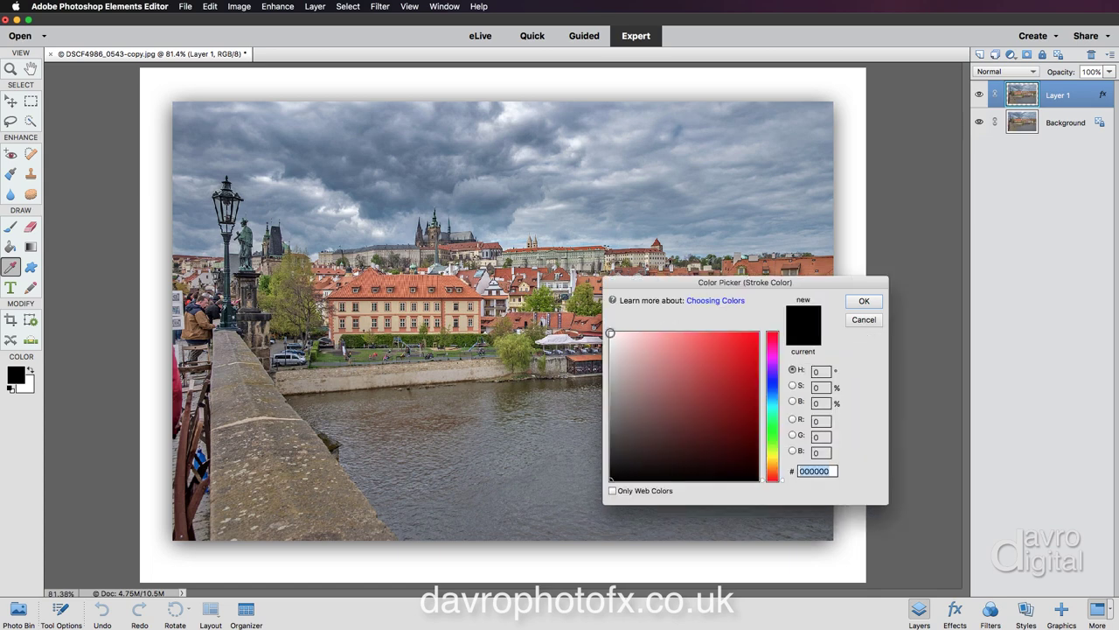
pyautogui.click(612, 338)
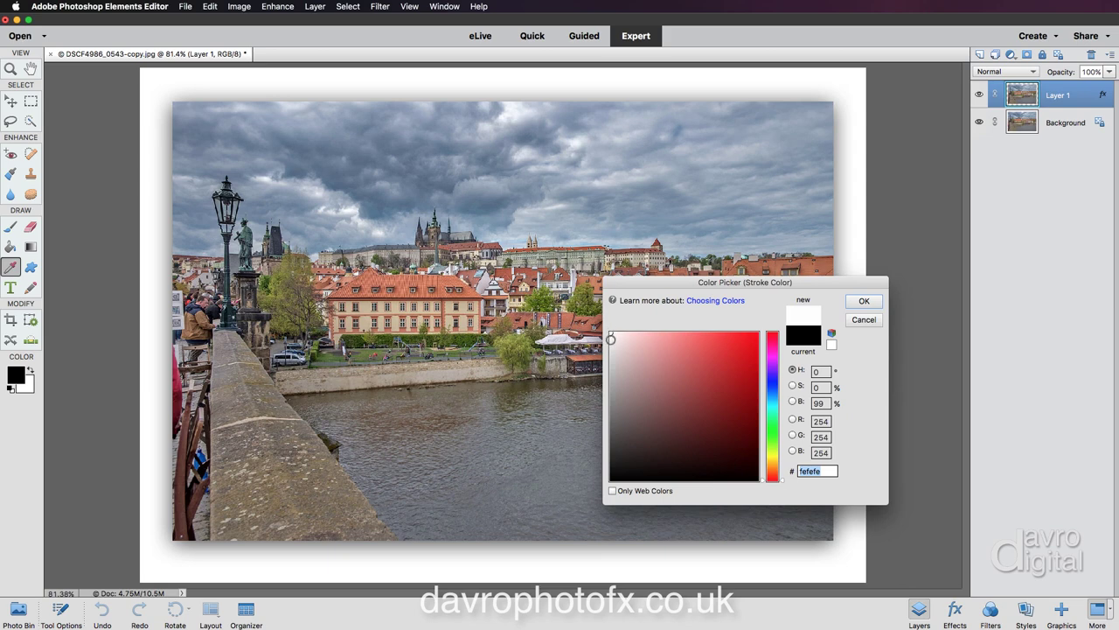
pyautogui.click(612, 342)
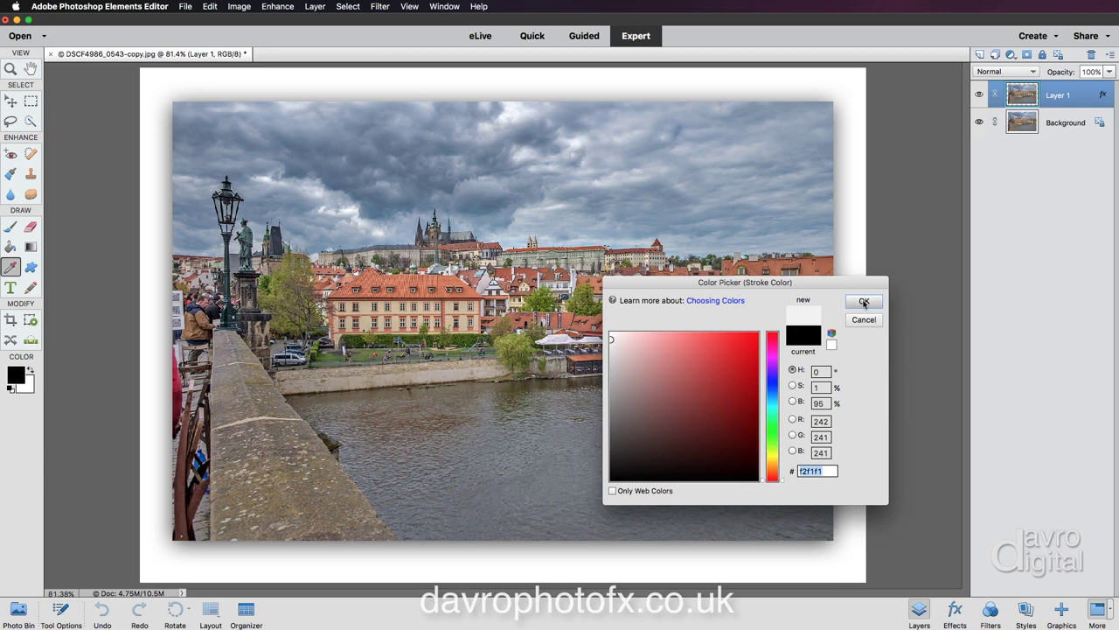
pyautogui.click(864, 302)
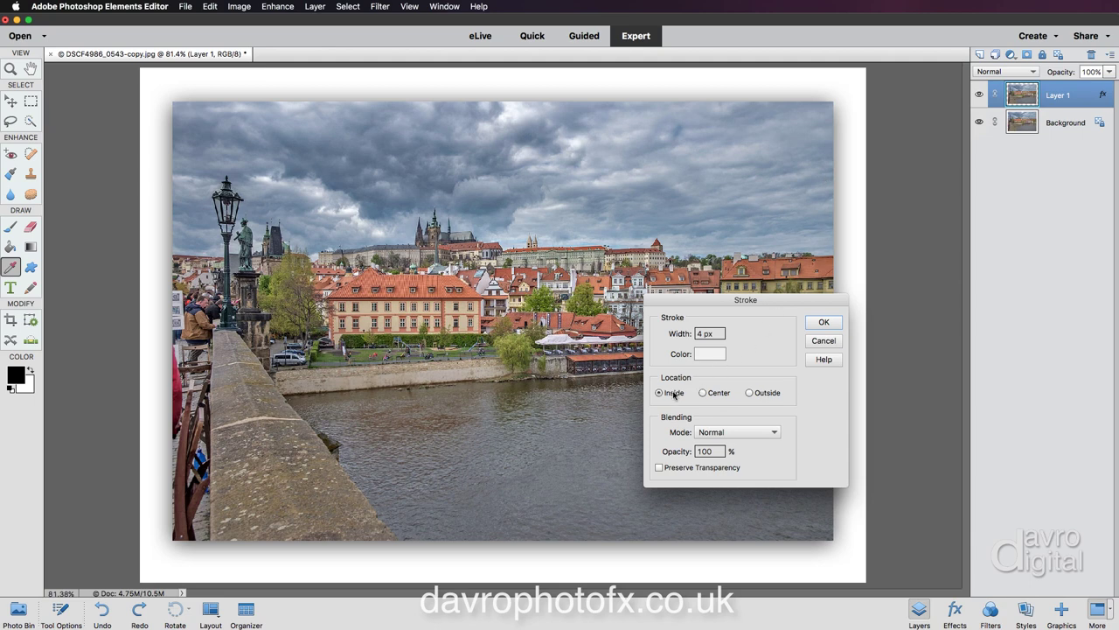
pyautogui.click(823, 324)
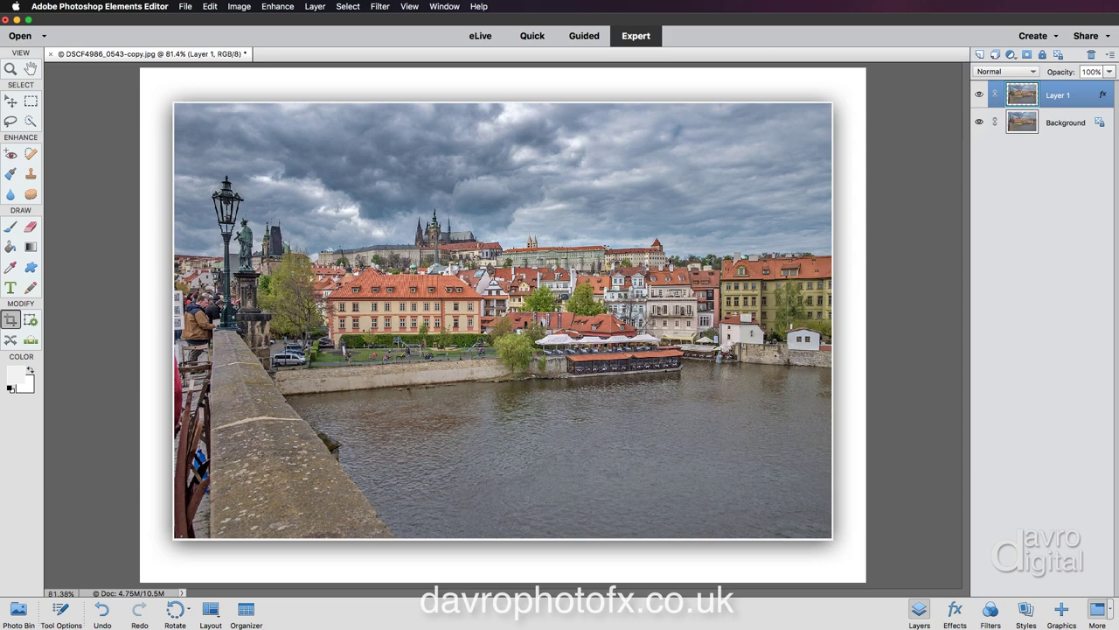